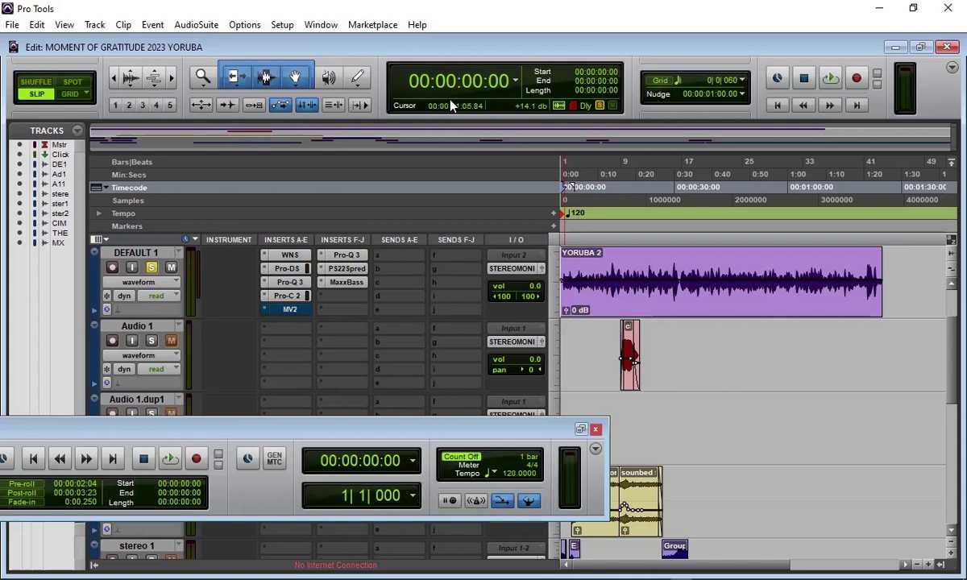
Step: Audition the reverberant YORUBA 2 clip from 00:00:11:04, then stop playback
{"action": "left_click", "coordinate": [627, 305]}
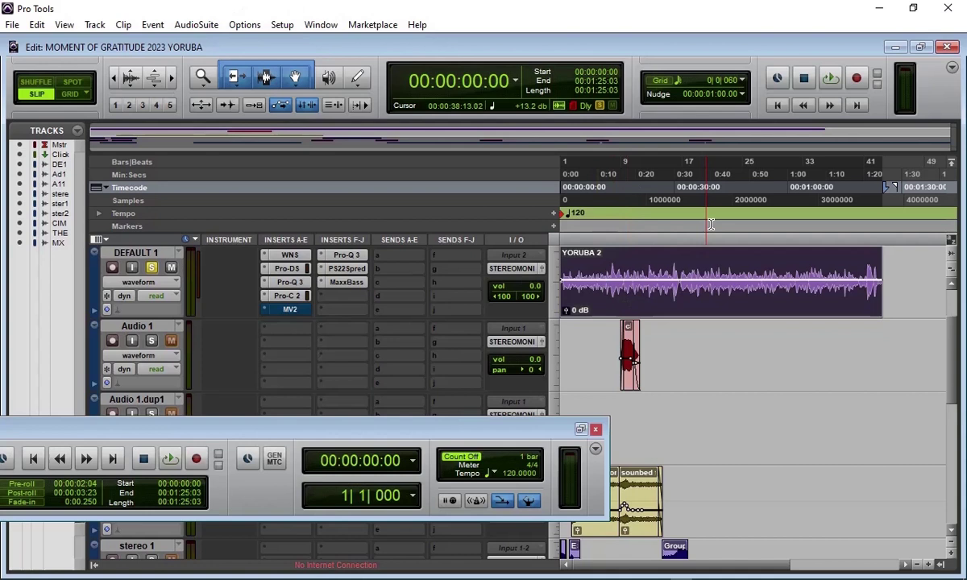
{"action": "left_click", "coordinate": [584, 179]}
{"action": "left_click", "coordinate": [610, 174]}
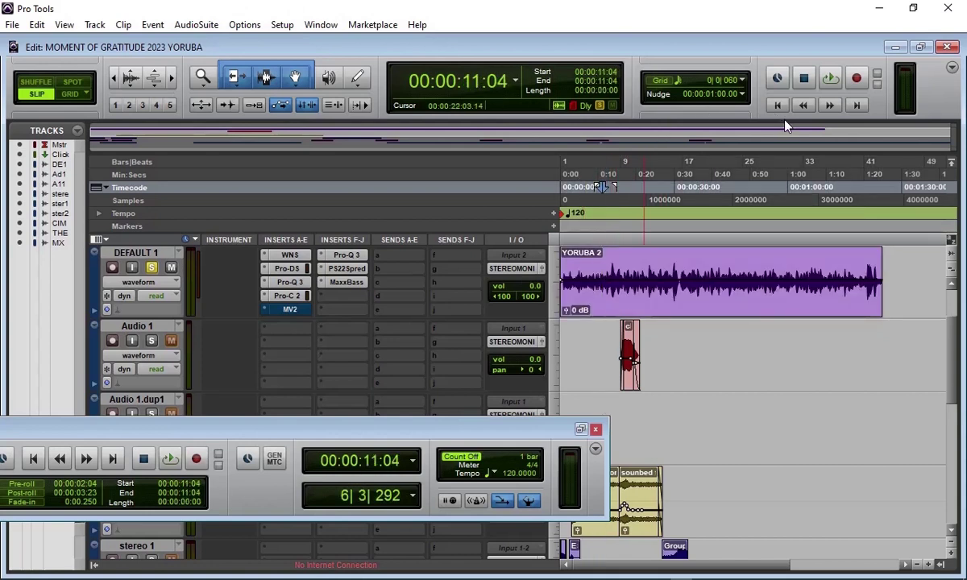
{"action": "left_click", "coordinate": [831, 78]}
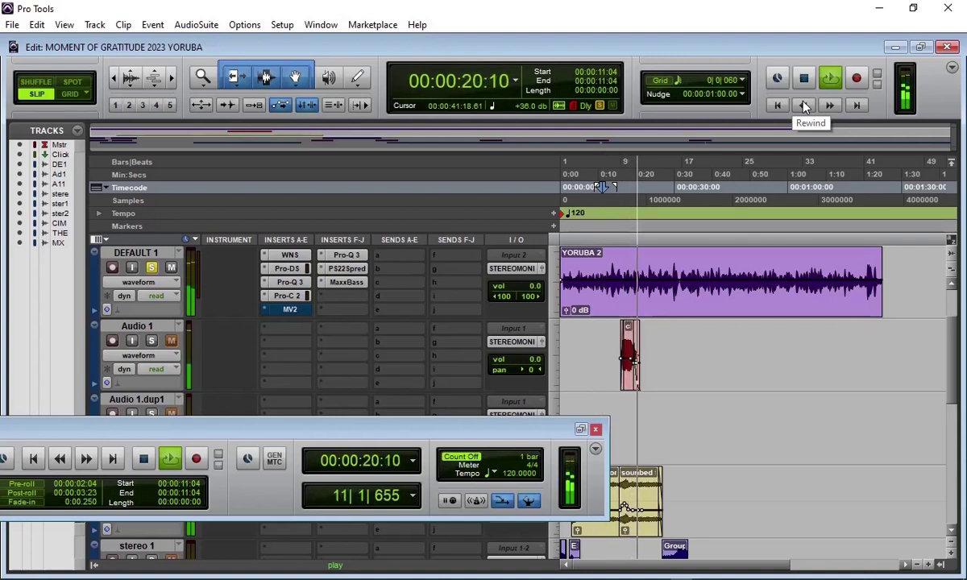
{"action": "left_click", "coordinate": [804, 78]}
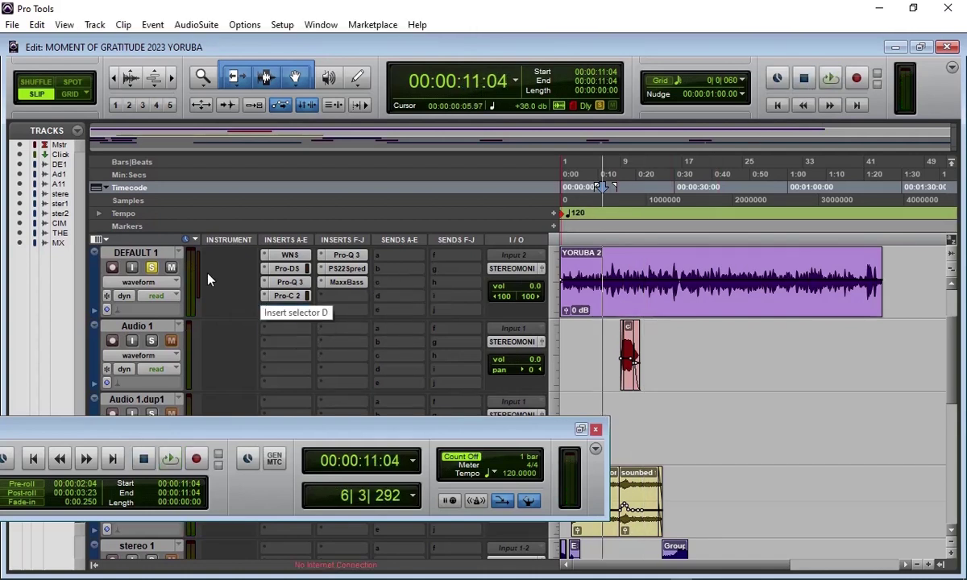
Step: Switch the voice-over track to the CLEANED playlist and play it briefly
{"action": "left_click", "coordinate": [176, 256]}
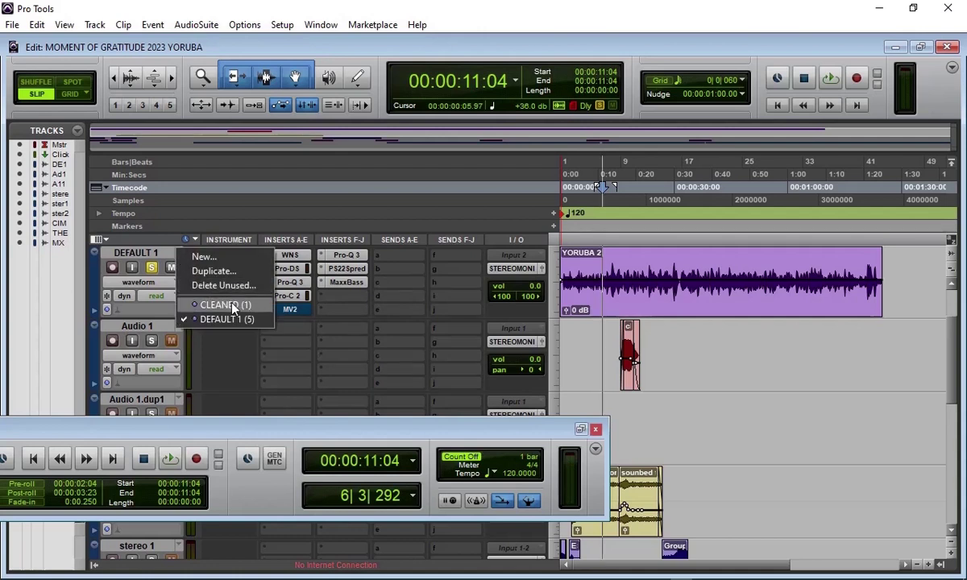
{"action": "left_click", "coordinate": [217, 284]}
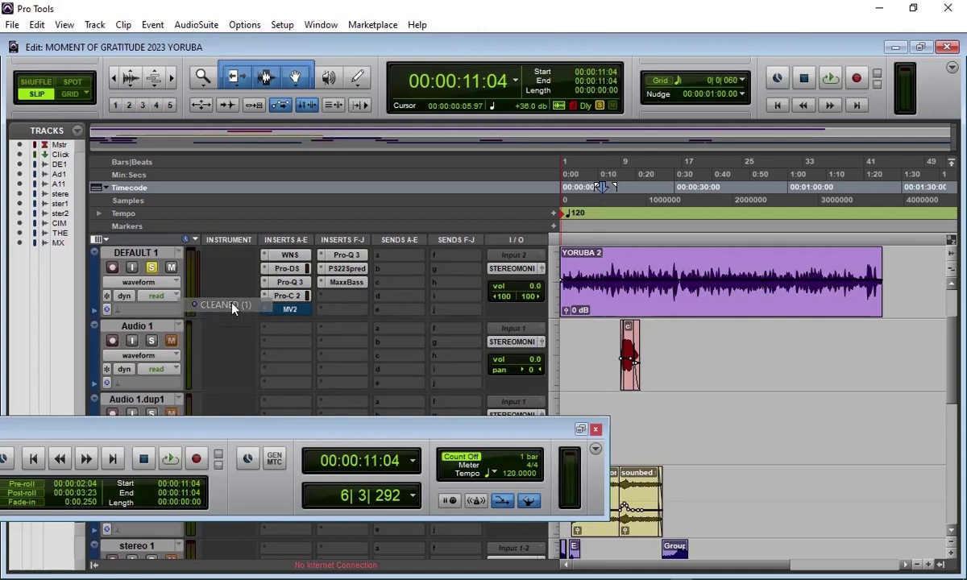
{"action": "left_click", "coordinate": [830, 79]}
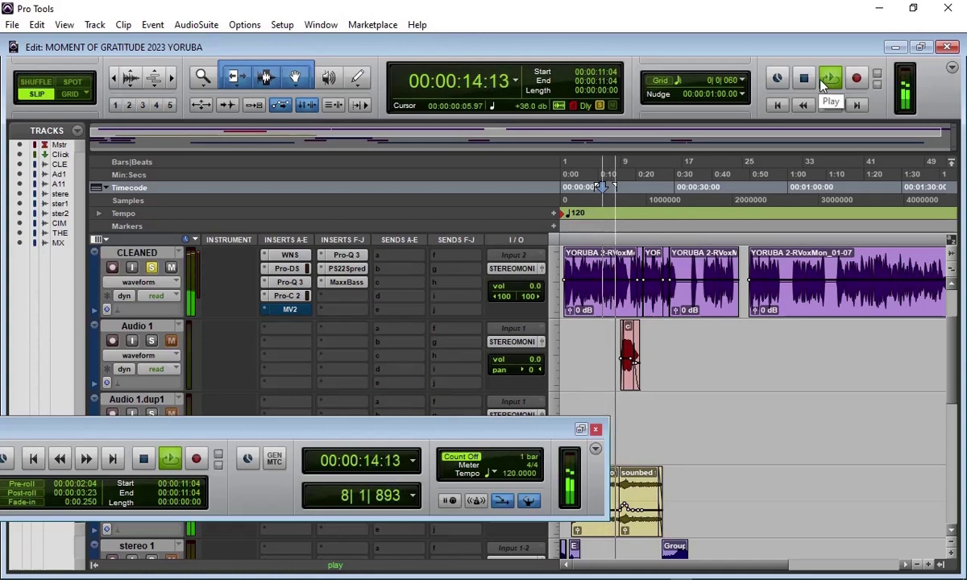
{"action": "left_click", "coordinate": [805, 79]}
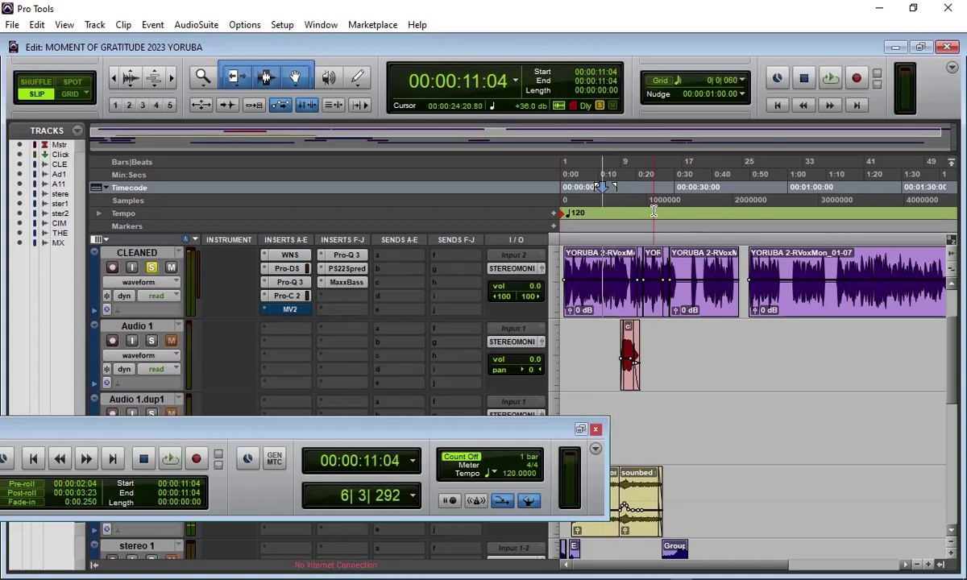
Step: Play the cleaned clips again from about eight seconds, then stop
{"action": "left_click", "coordinate": [594, 183]}
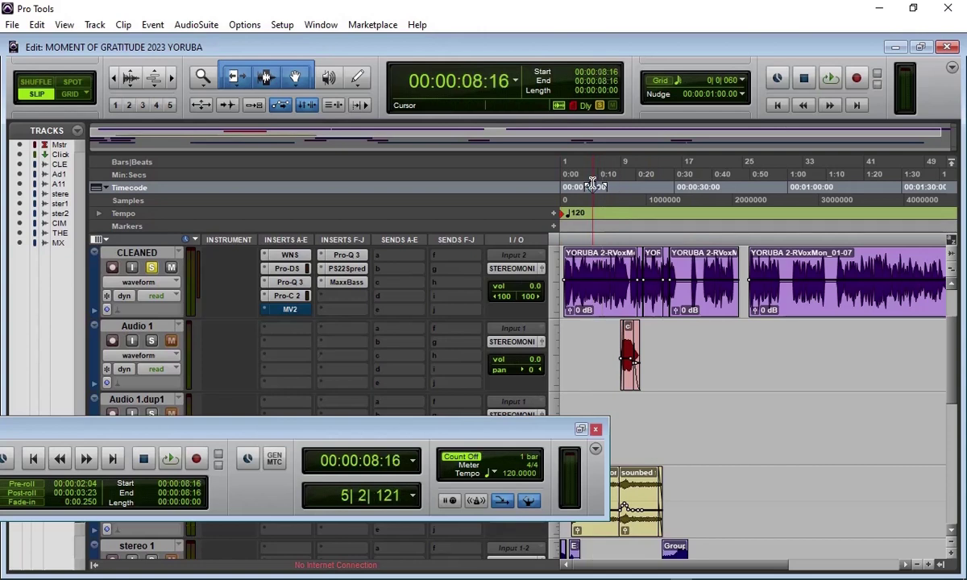
{"action": "left_click", "coordinate": [830, 79]}
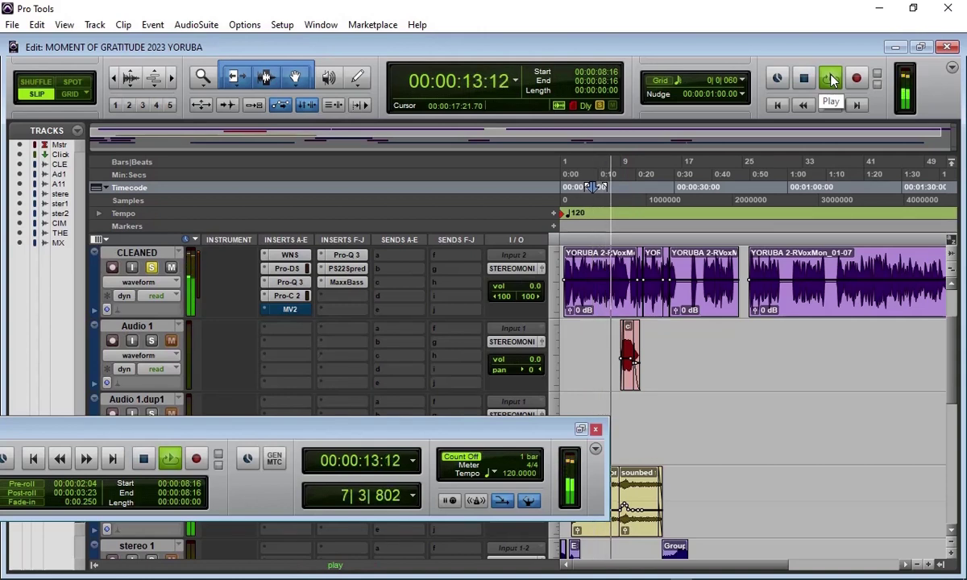
{"action": "left_click", "coordinate": [830, 79]}
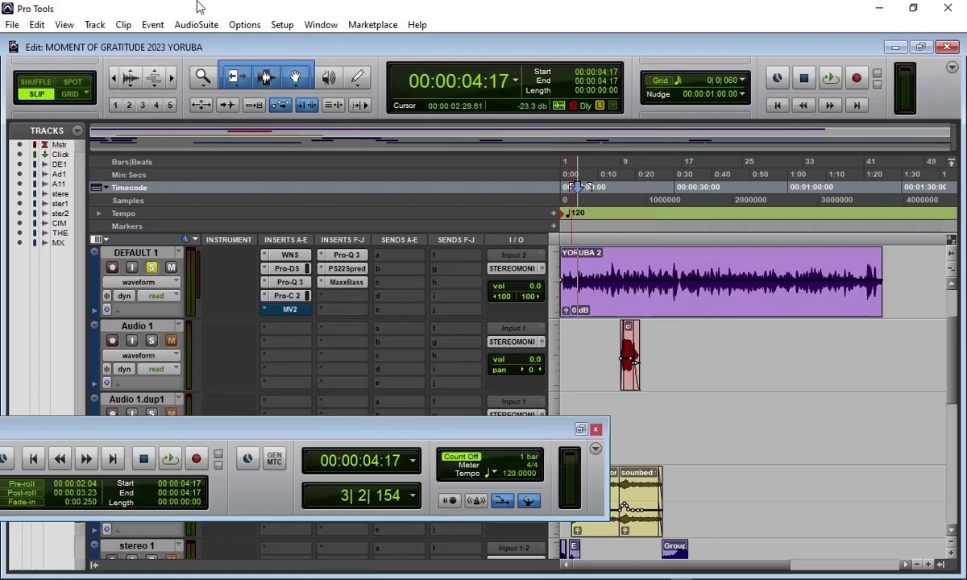
Step: Load Goyo from the AudioSuite Noise Reduction menu
{"action": "left_click", "coordinate": [191, 25]}
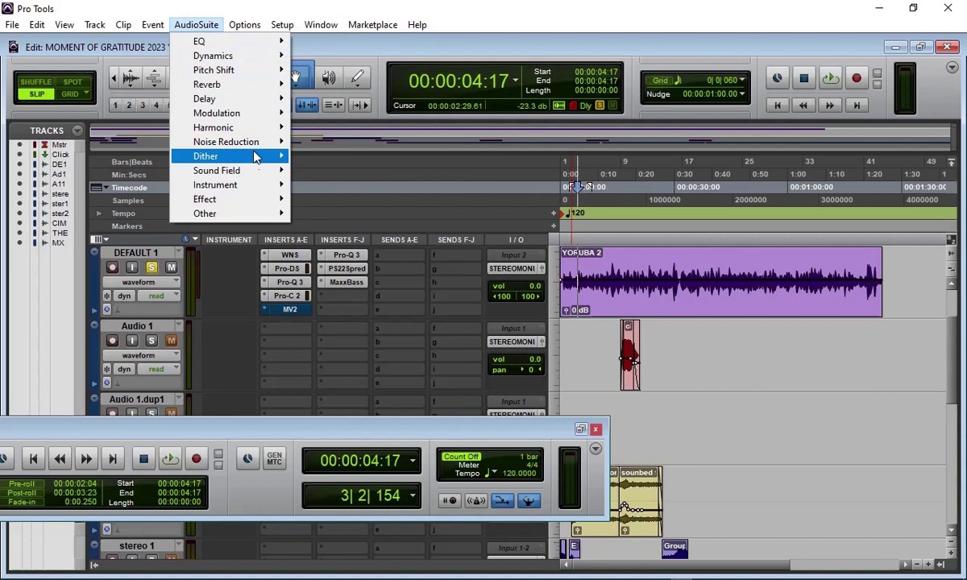
{"action": "mouse_move", "coordinate": [226, 141]}
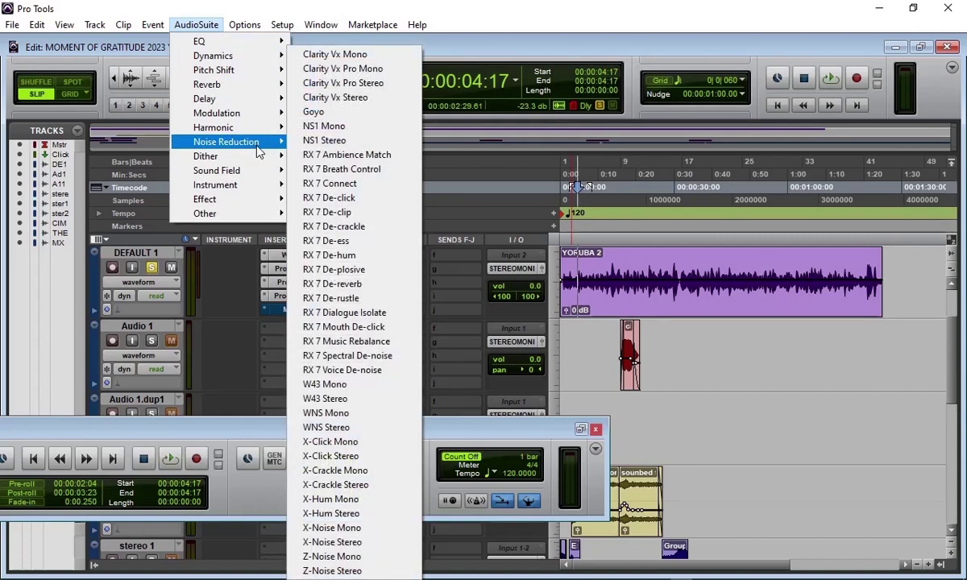
{"action": "left_click", "coordinate": [338, 113]}
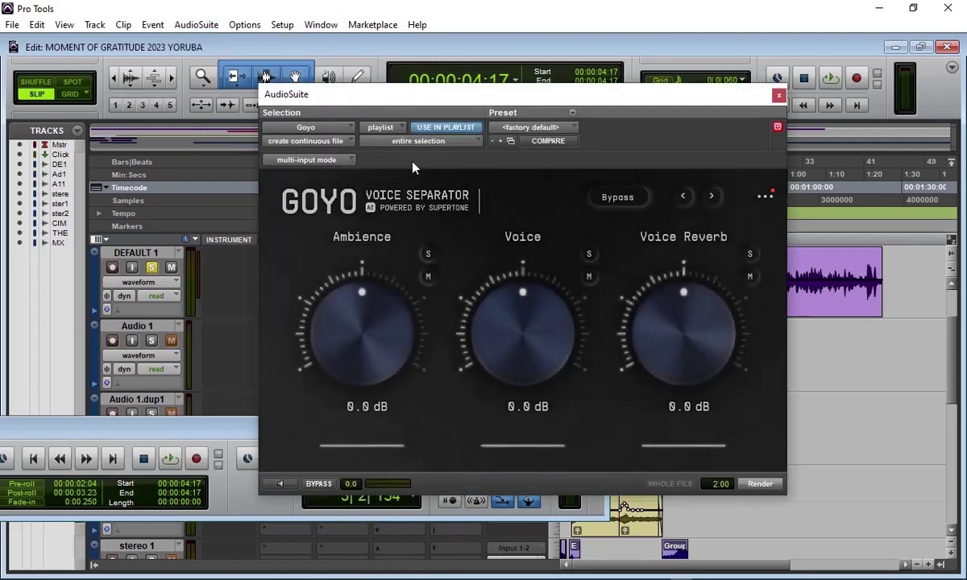
Step: Reposition the Goyo AudioSuite window over the edit area
{"action": "left_click_drag", "start_coordinate": [457, 99], "coordinate": [453, 76]}
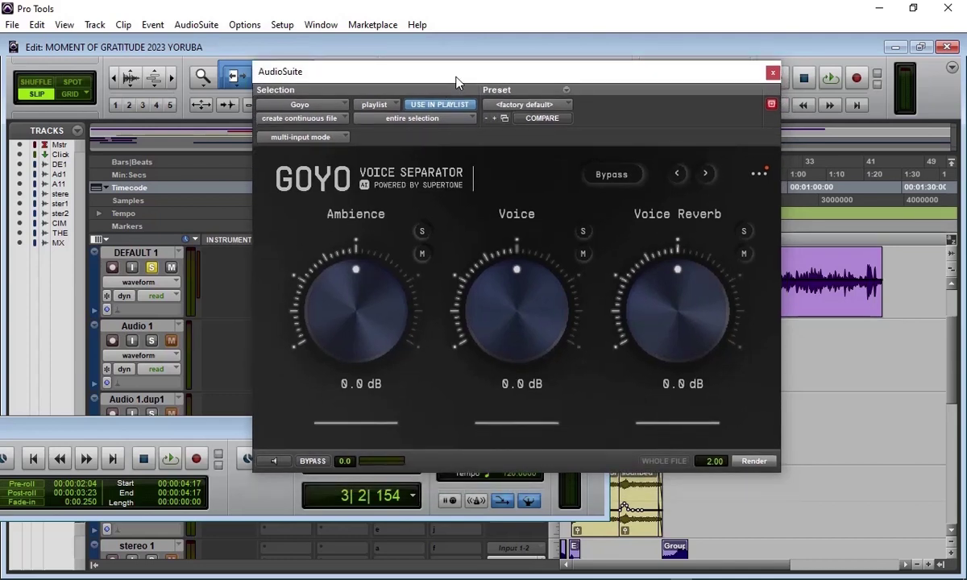
{"action": "left_click_drag", "start_coordinate": [458, 80], "coordinate": [446, 76]}
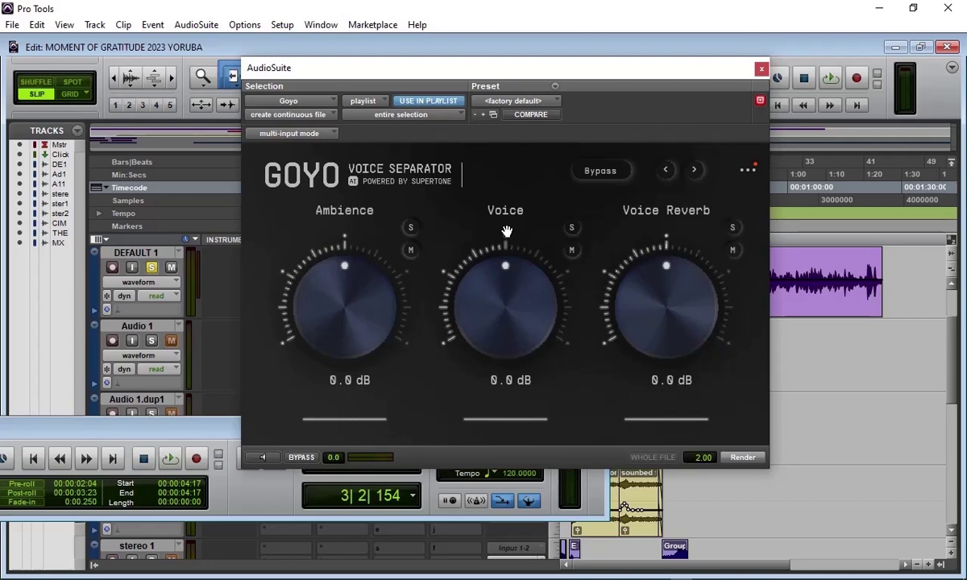
{"action": "left_click_drag", "start_coordinate": [546, 70], "coordinate": [419, 191]}
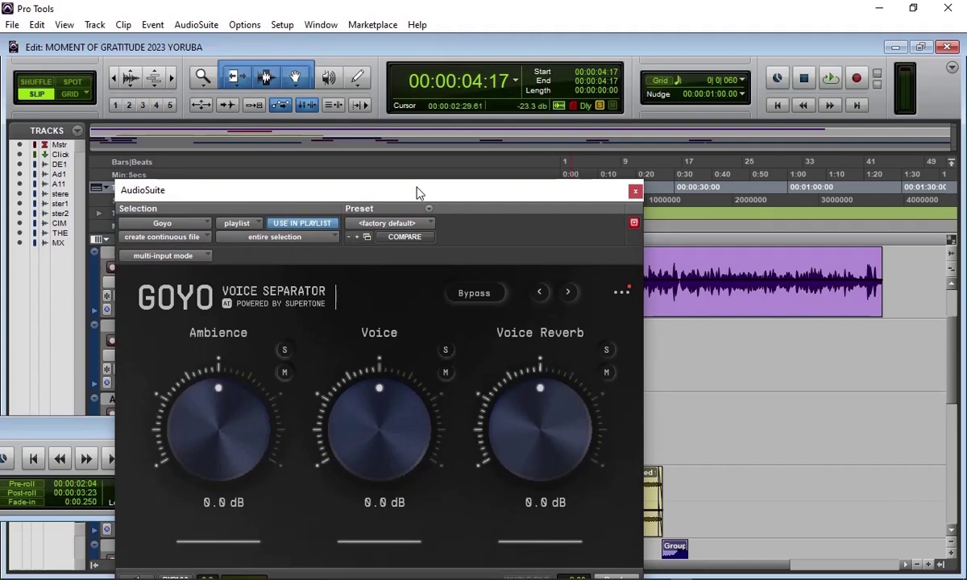
{"action": "left_click_drag", "start_coordinate": [419, 192], "coordinate": [404, 86]}
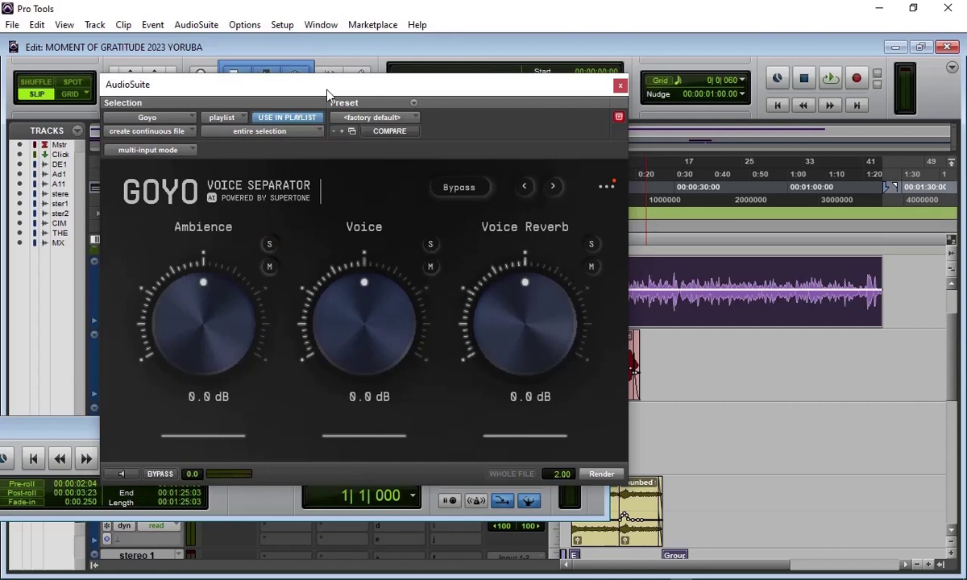
{"action": "left_click", "coordinate": [430, 244]}
{"action": "left_click_drag", "start_coordinate": [385, 81], "coordinate": [409, 64]}
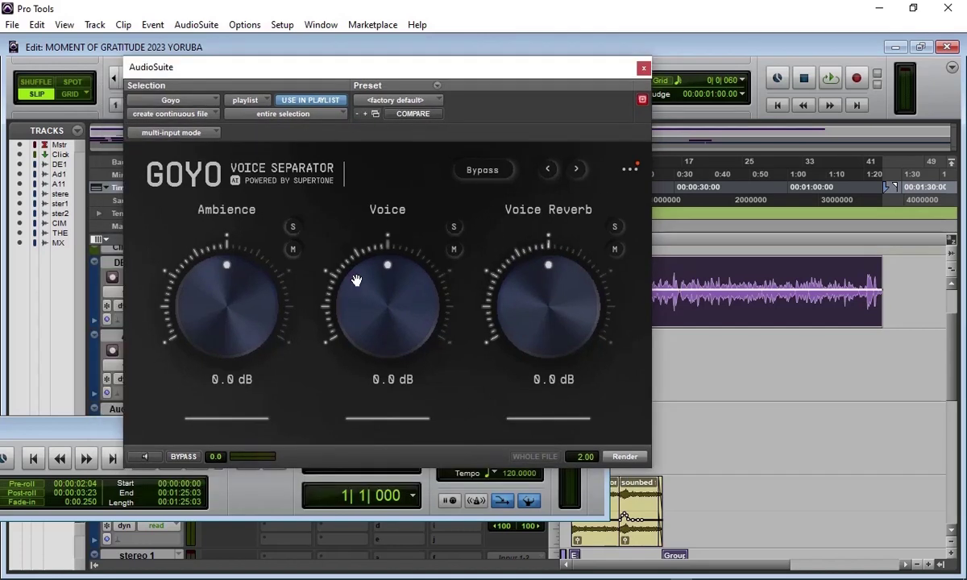
Step: Turn on Preview and pull Goyo's Voice Reverb down to -inf dB
{"action": "left_click", "coordinate": [144, 457]}
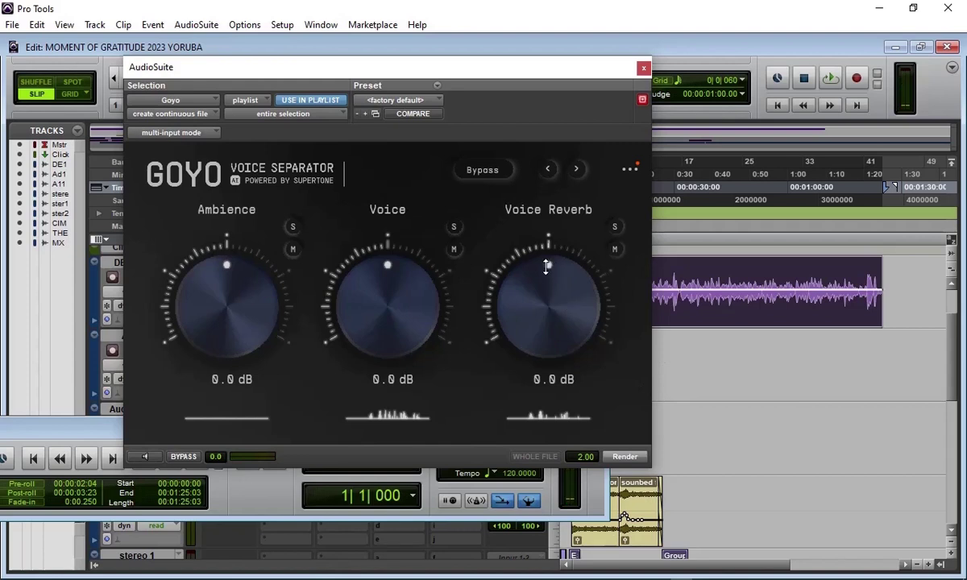
{"action": "left_click_drag", "start_coordinate": [553, 269], "coordinate": [514, 380]}
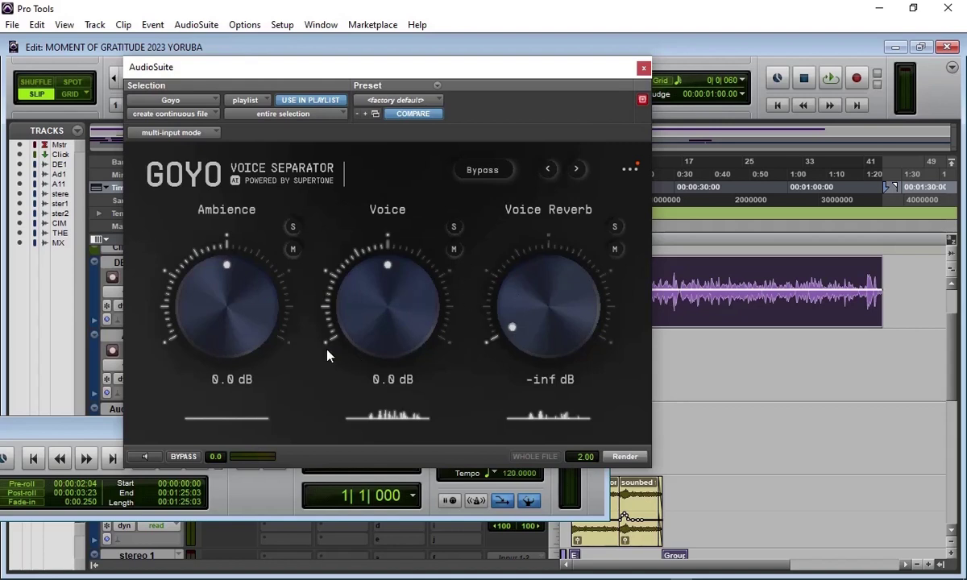
Step: Set Ambience to -18.5 dB and Voice to 5.2 dB, then preview the result
{"action": "mouse_move", "coordinate": [224, 273]}
{"action": "left_mouse_down"}
{"action": "mouse_move", "coordinate": [201, 314]}
{"action": "mouse_move", "coordinate": [190, 296]}
{"action": "left_mouse_up"}
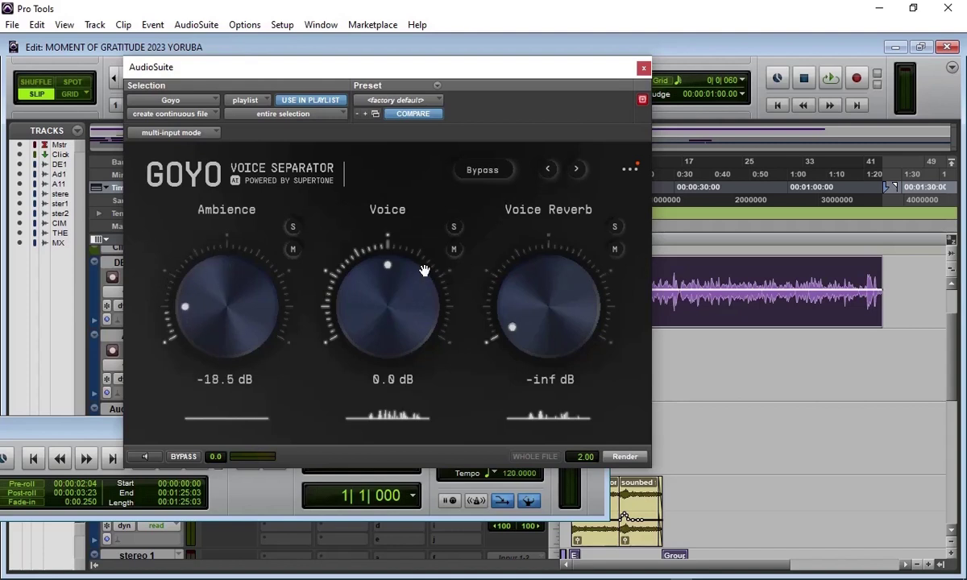
{"action": "left_click_drag", "start_coordinate": [386, 300], "coordinate": [386, 281]}
{"action": "left_click", "coordinate": [145, 457]}
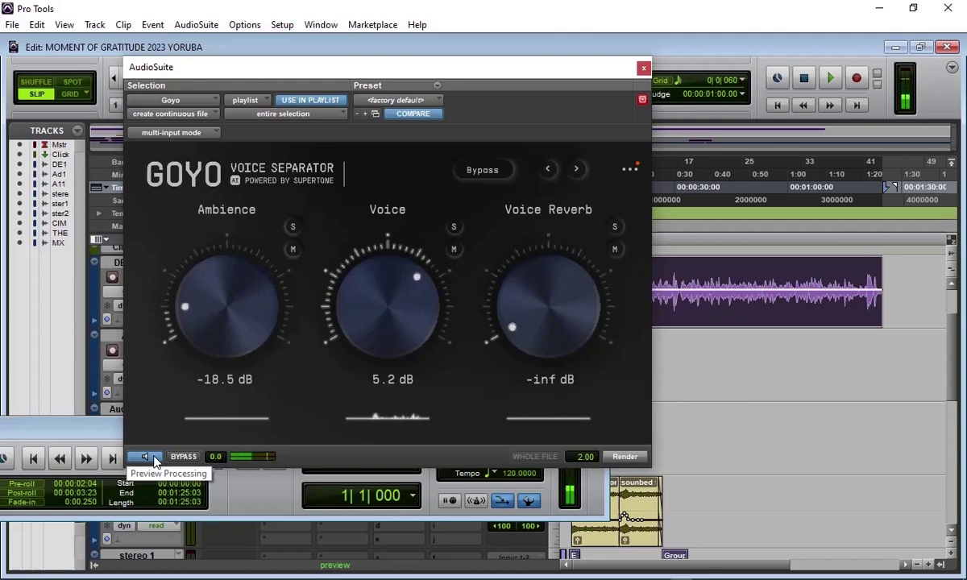
{"action": "left_click", "coordinate": [149, 457]}
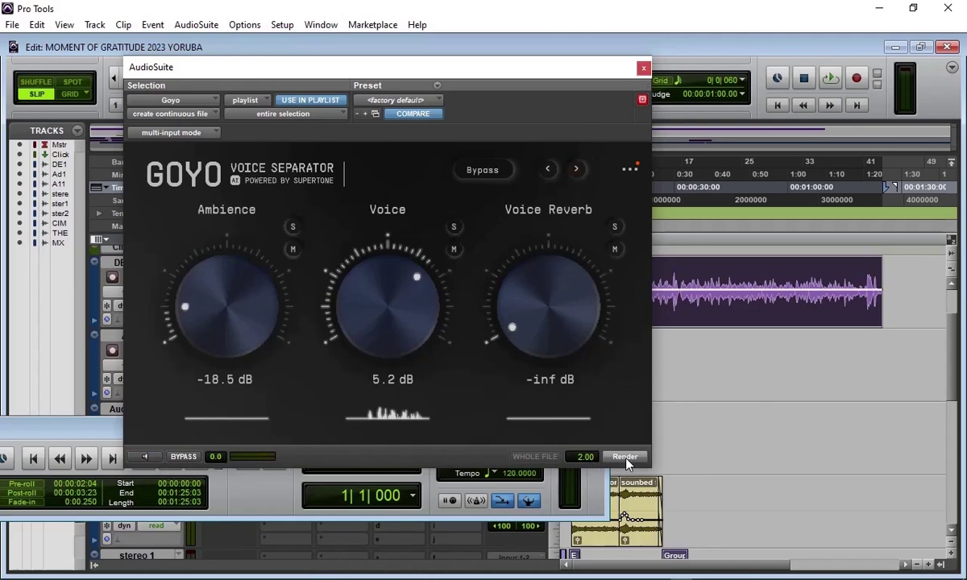
Step: Render the Goyo processing onto the YORUBA 2 clip on DEFAULT 1
{"action": "left_click", "coordinate": [604, 467]}
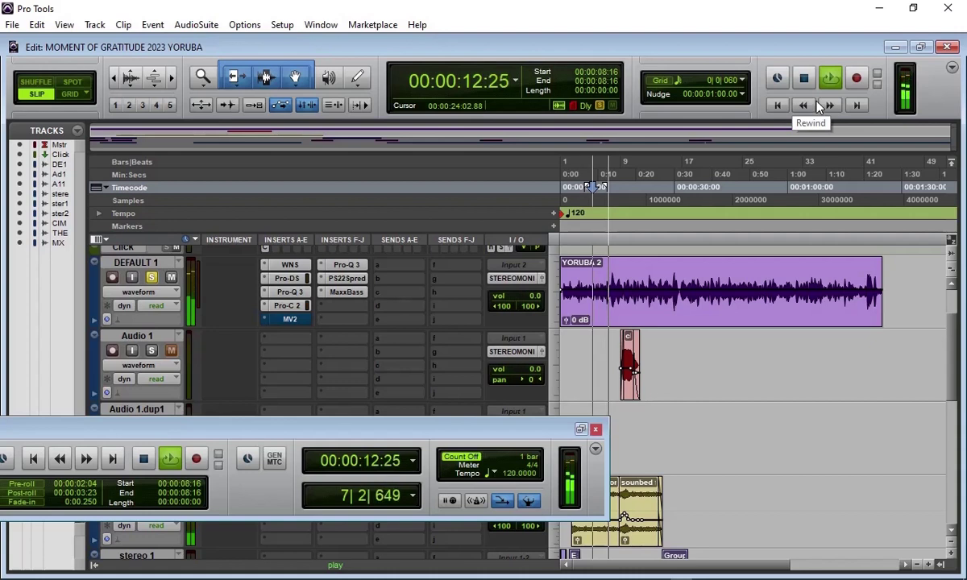
Step: Stop playback, switch the track to CLEANED, and set the play position near 5 s
{"action": "left_click", "coordinate": [806, 79]}
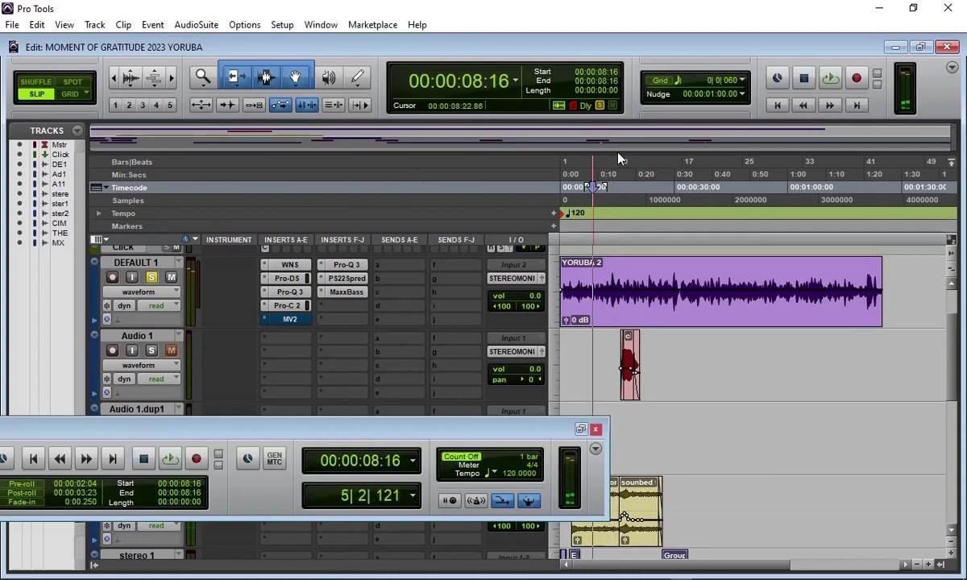
{"action": "left_click", "coordinate": [190, 240]}
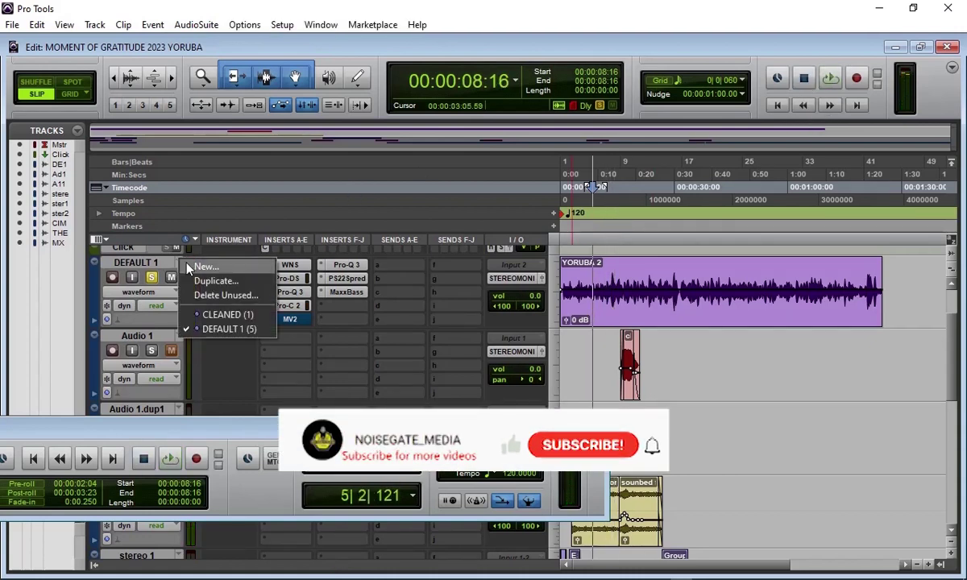
{"action": "left_click", "coordinate": [217, 313]}
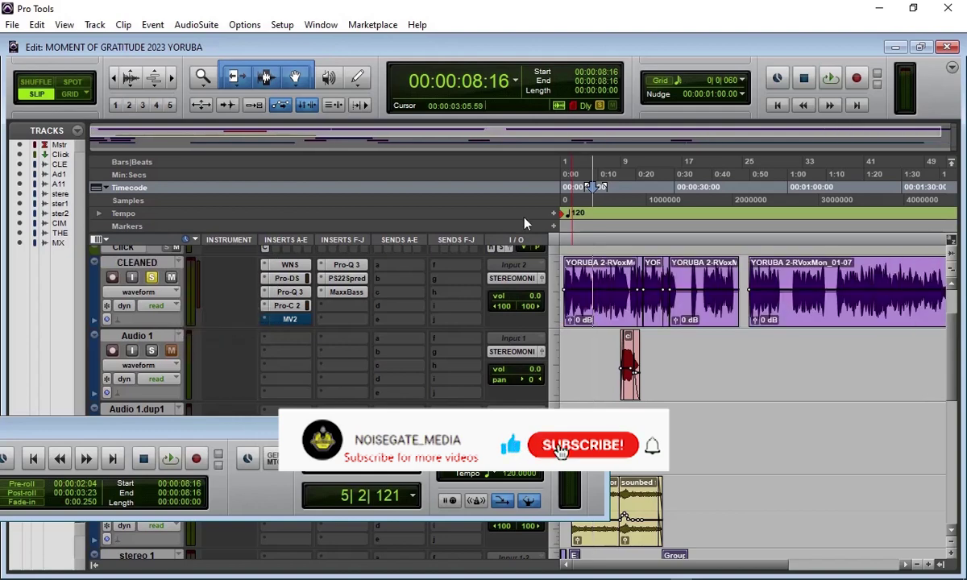
{"action": "left_click", "coordinate": [584, 176]}
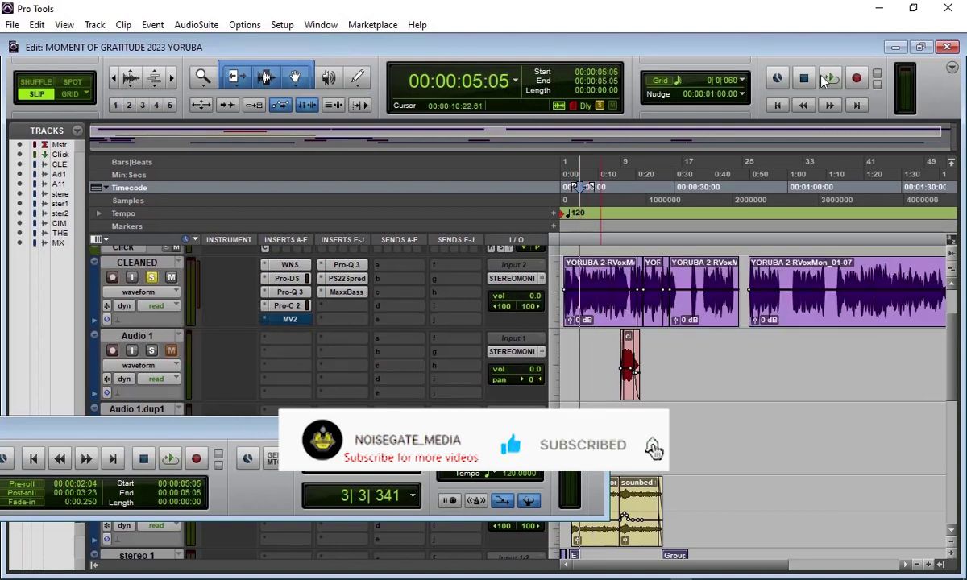